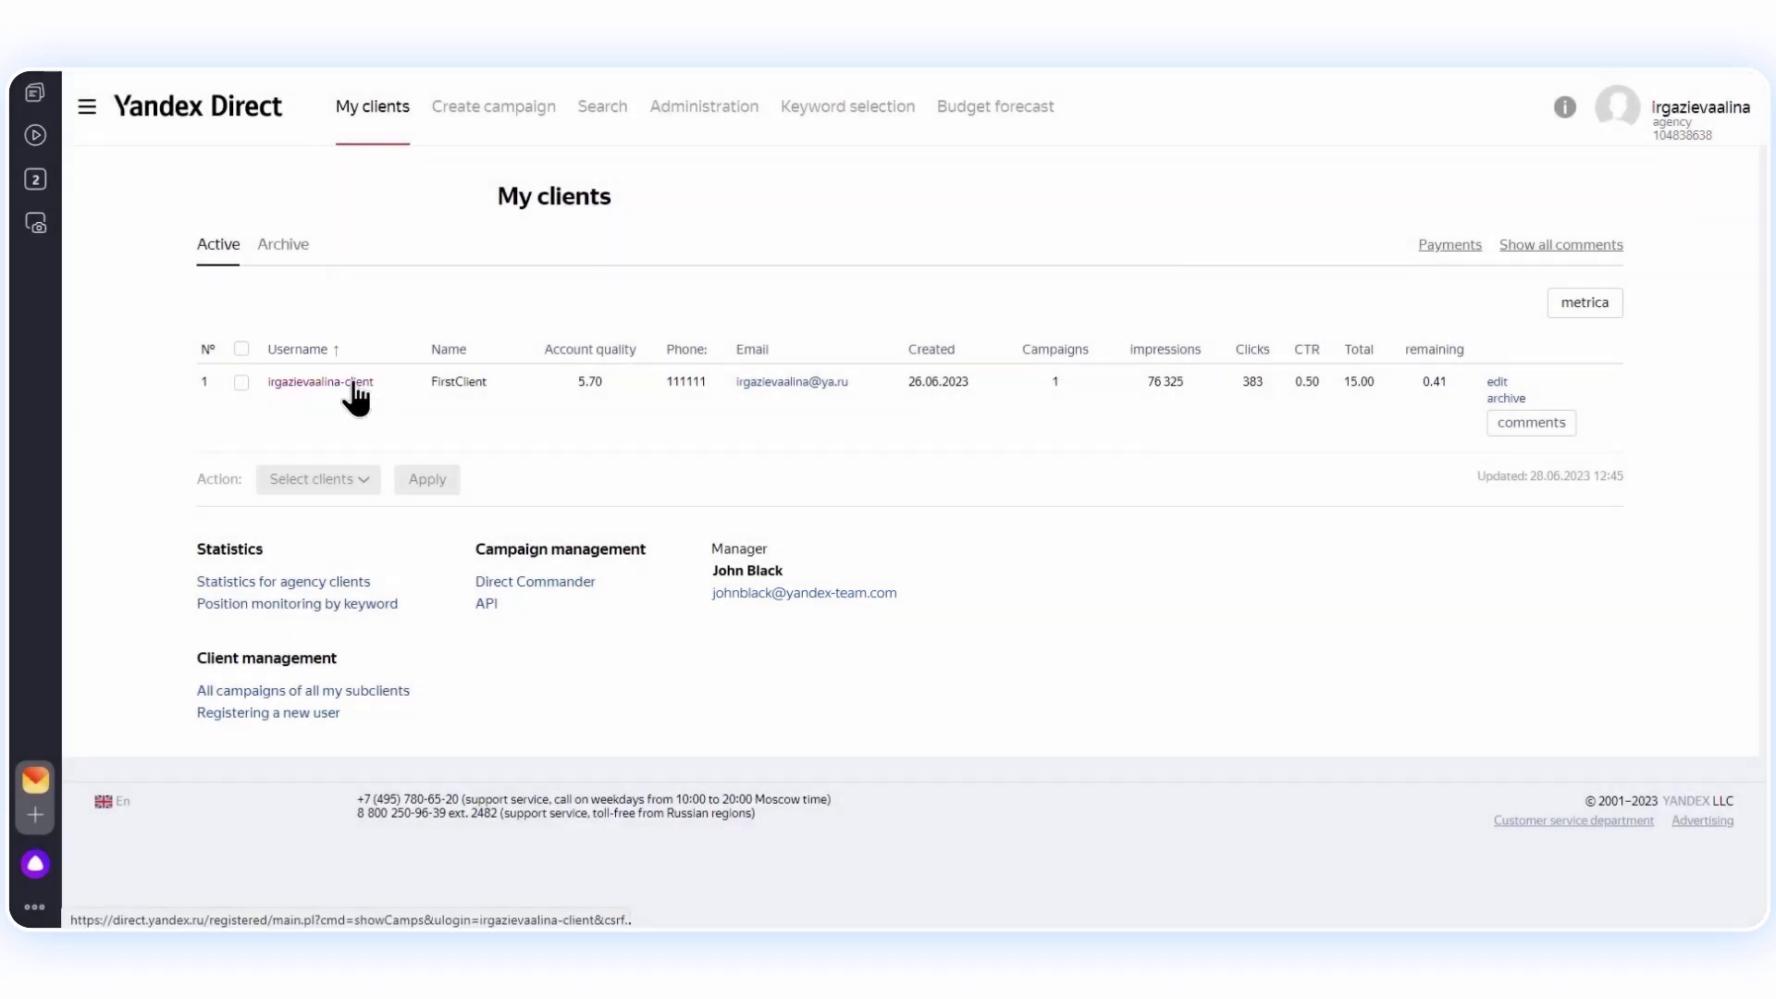
Step: Open the client's campaigns table, check the Last 30 days periods, and show Statistics options
left_click(353, 383)
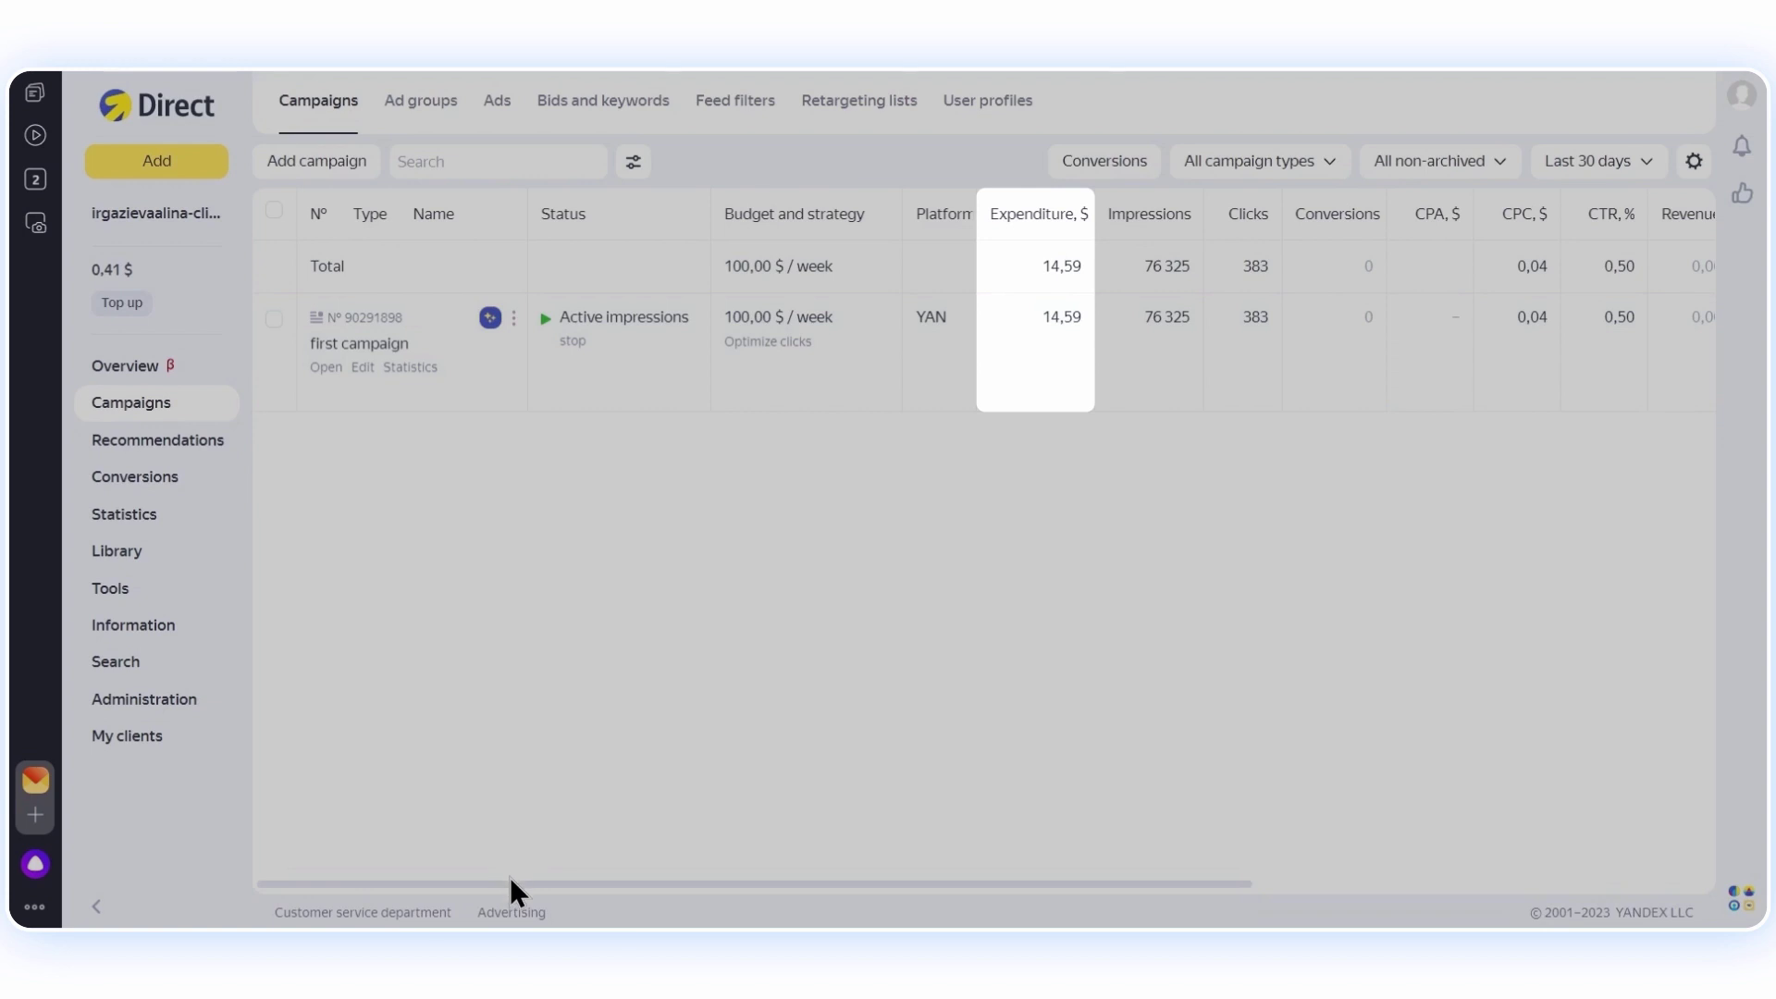
left_click_drag(518, 880, 1084, 889)
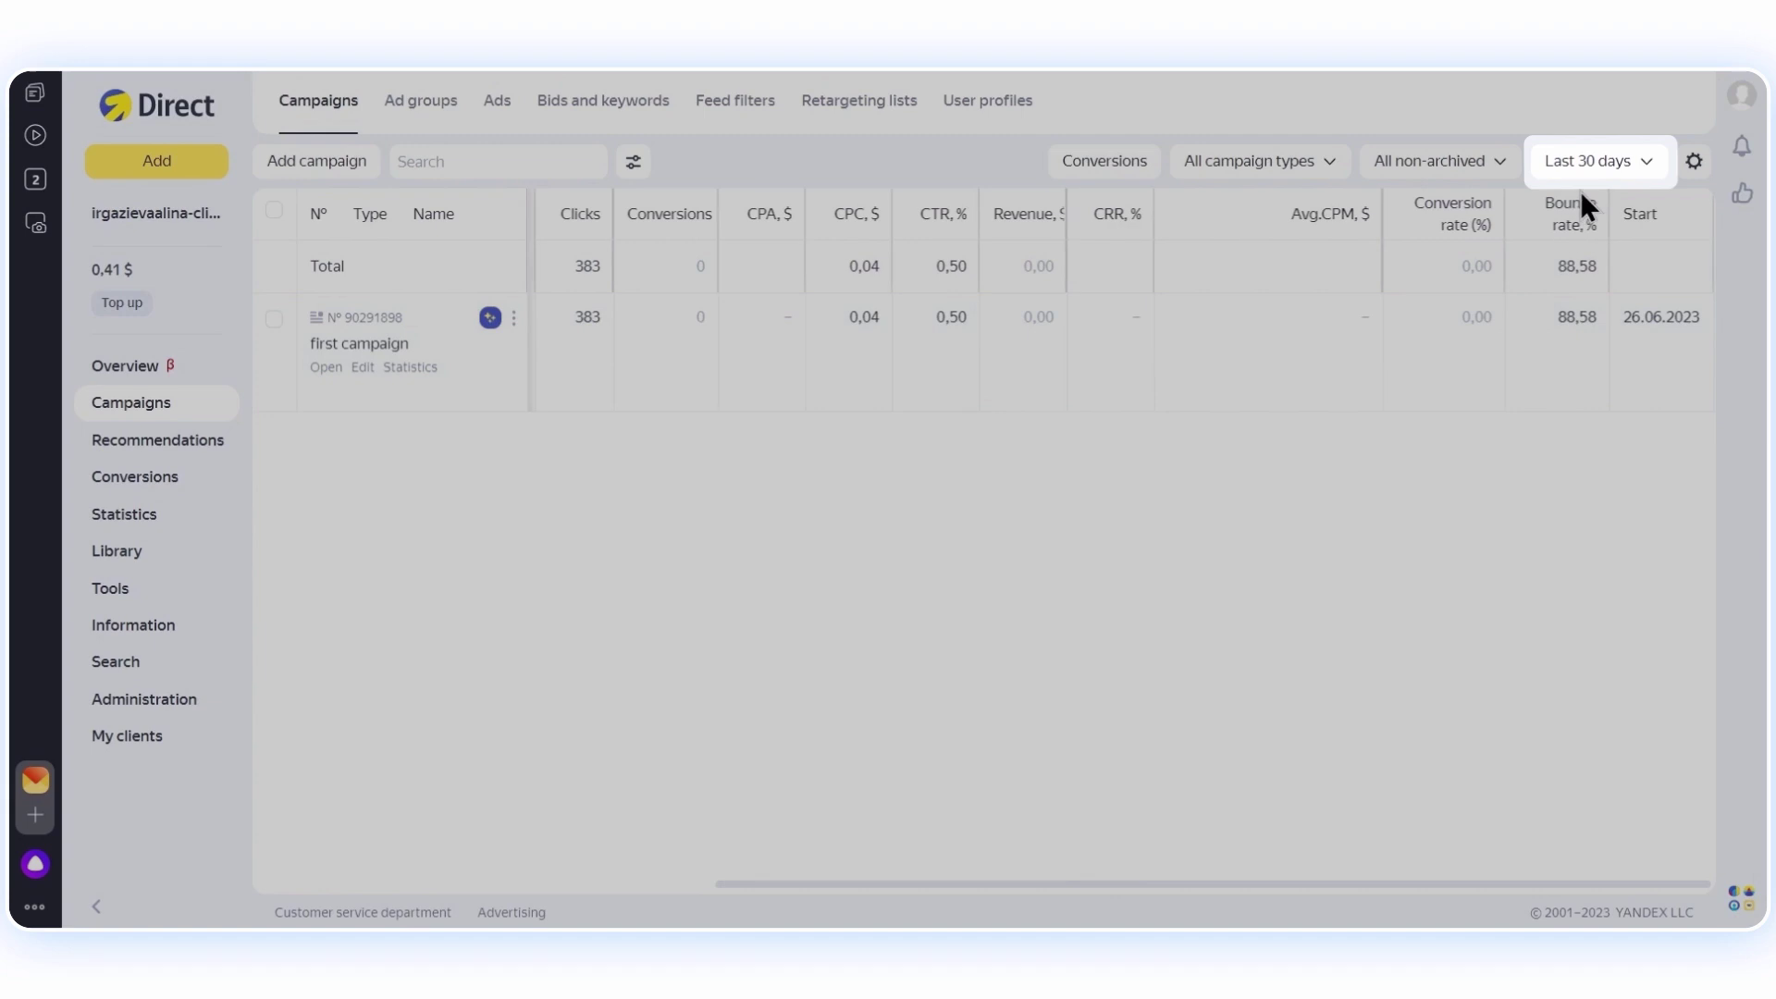
left_click(1585, 178)
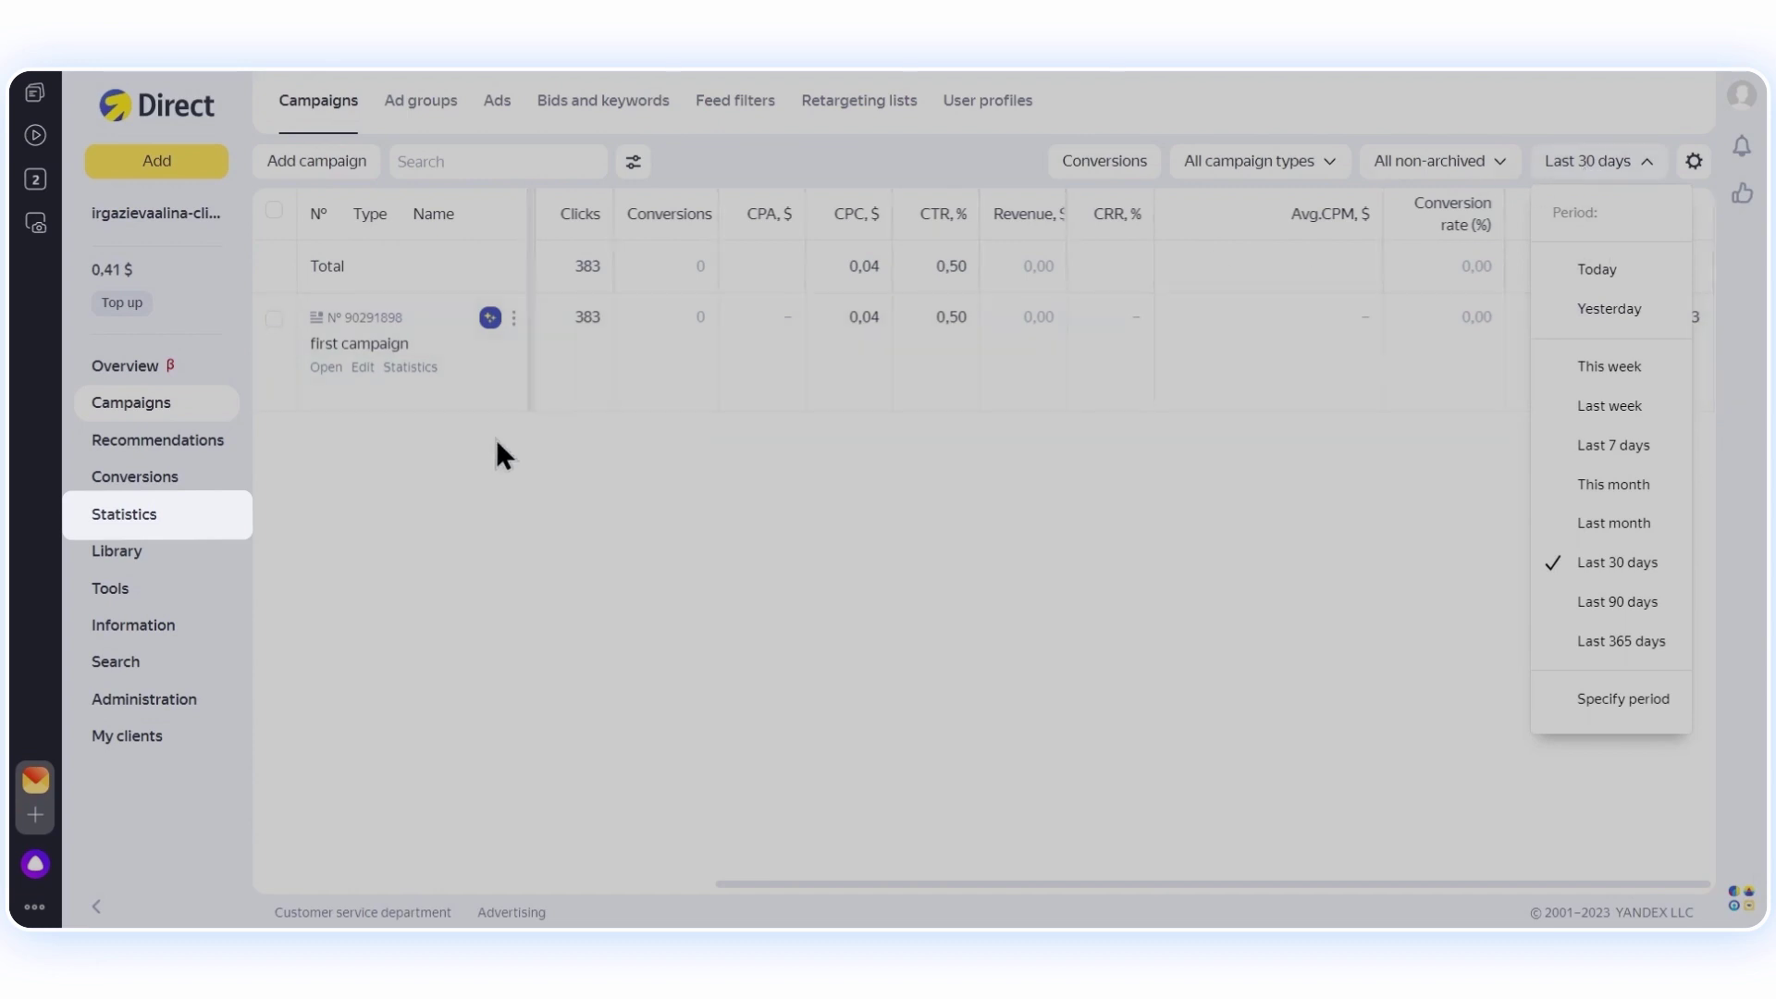
left_click(178, 520)
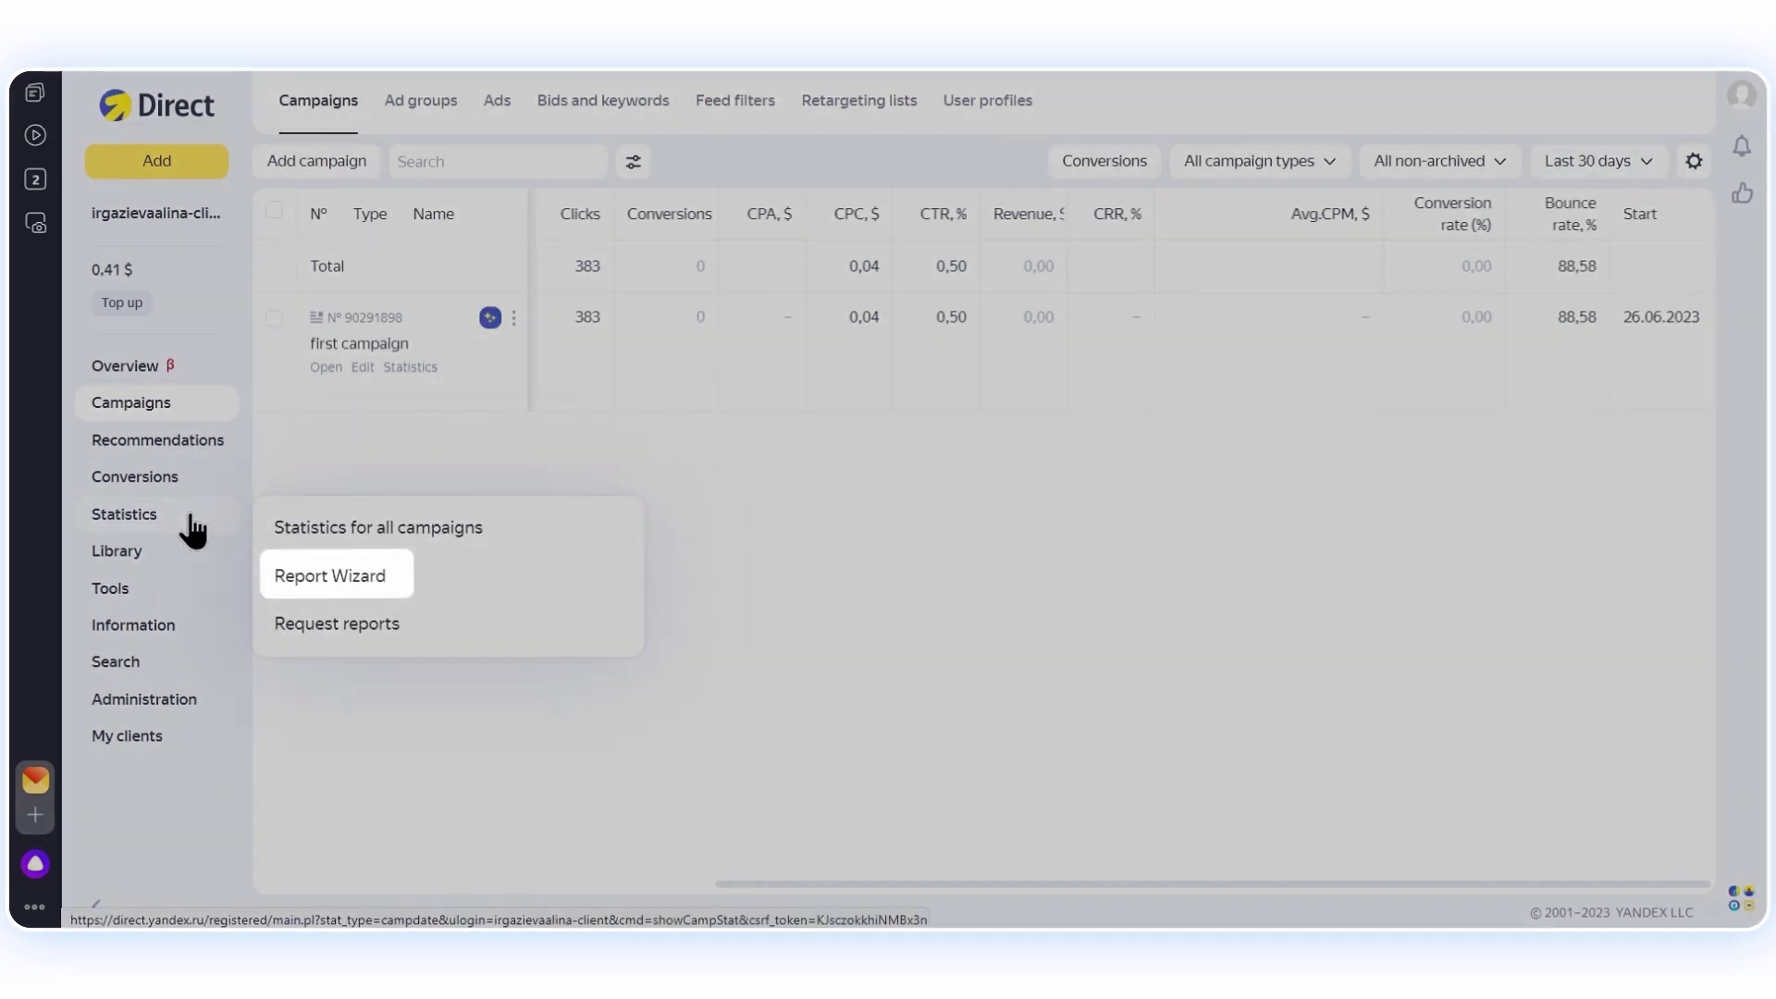
Step: Build a Report Wizard by-day report for 21–28 June 2023 and show it
left_click(407, 588)
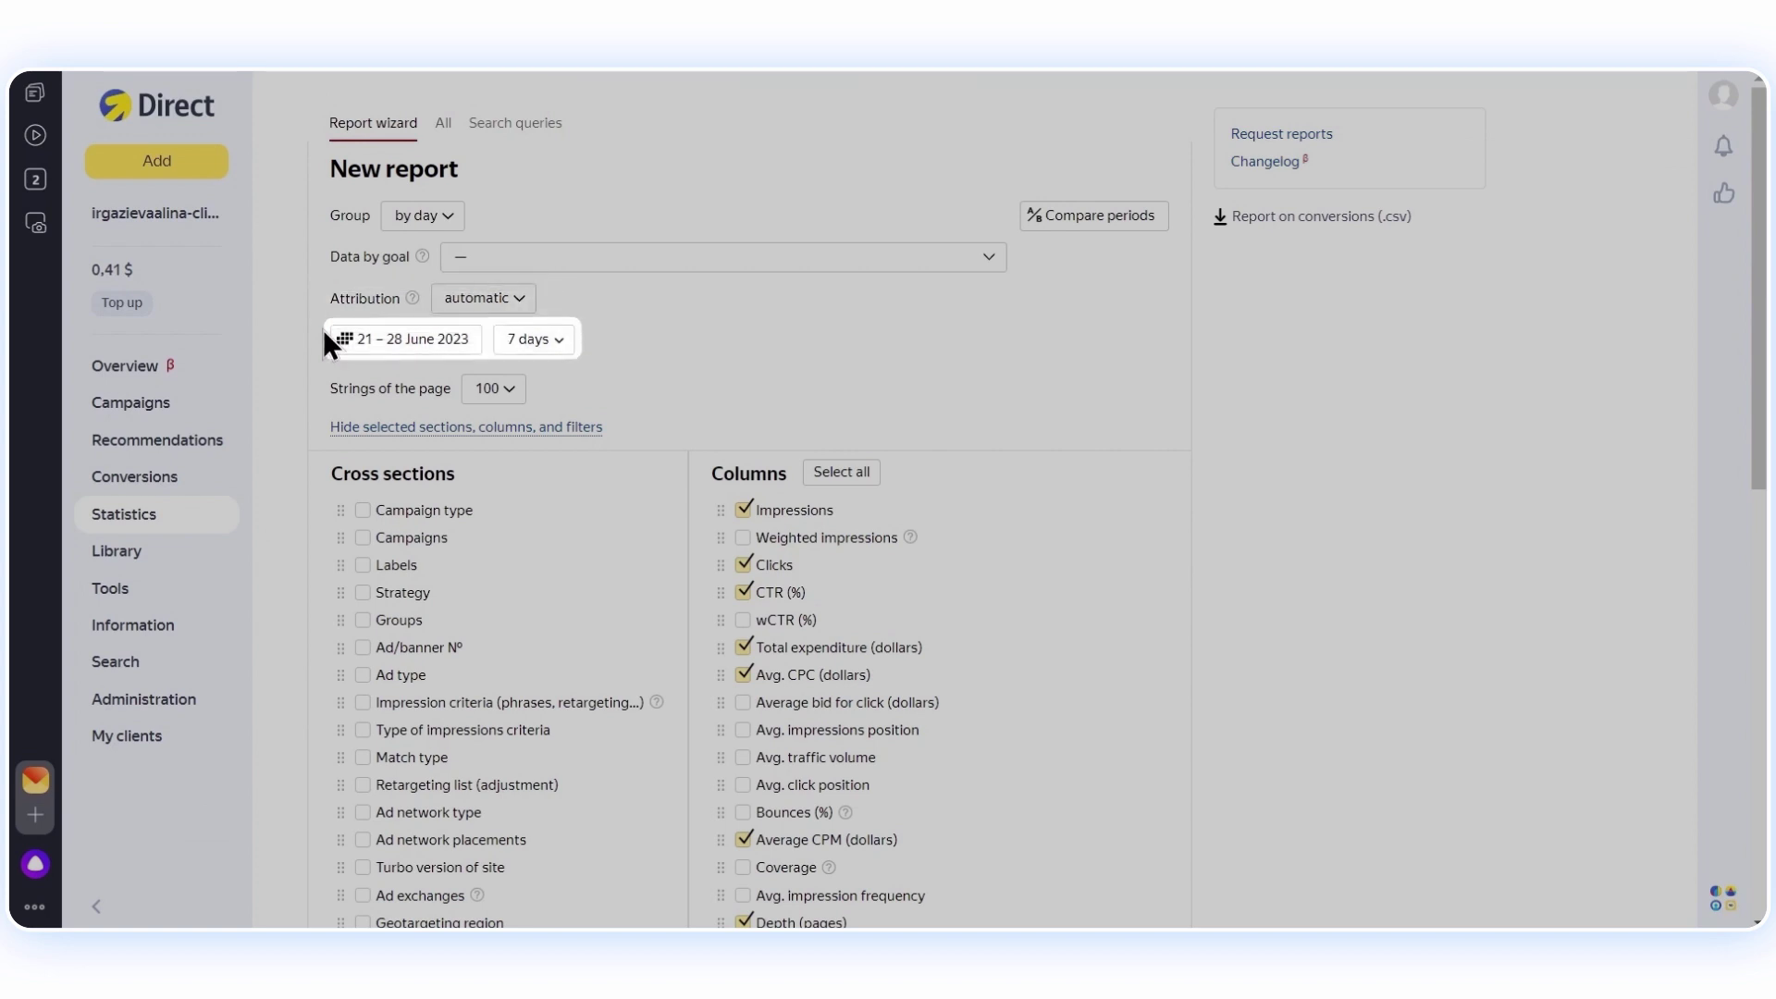
scroll(326, 334, "down", 2)
scroll(326, 333, "down", 2)
scroll(324, 333, "down", 2)
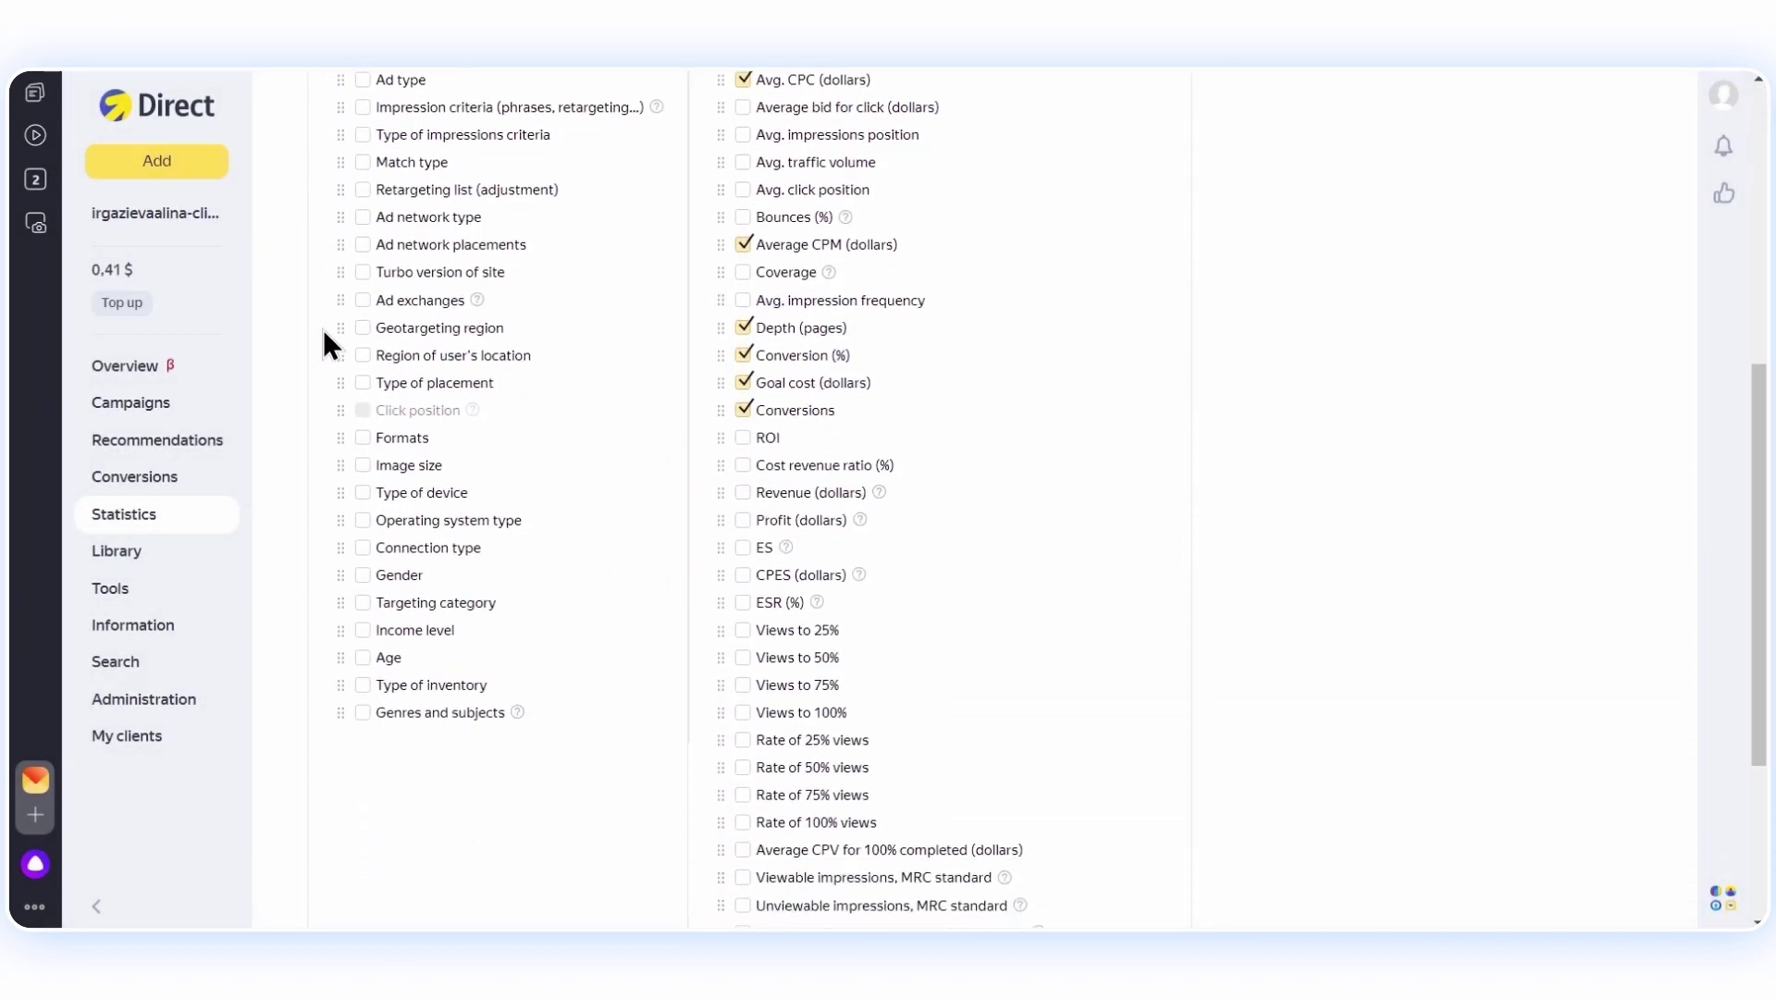
scroll(324, 330, "down", 2)
scroll(323, 332, "down", 1)
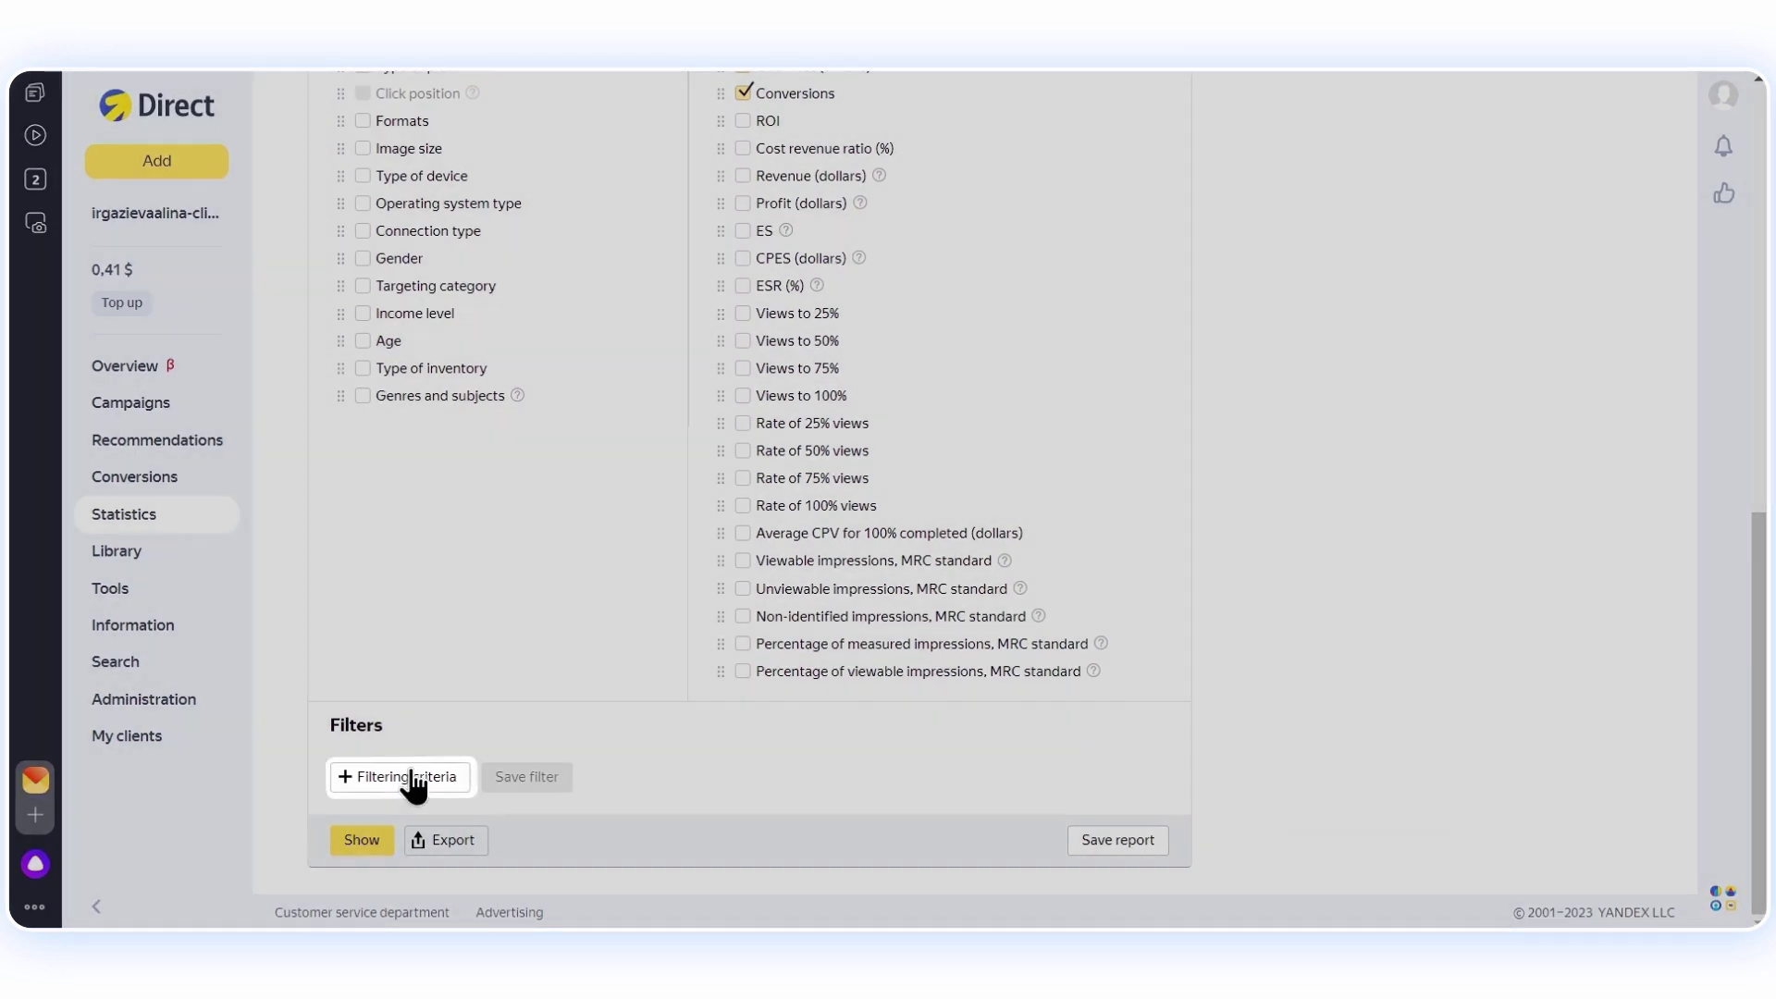
left_click(413, 775)
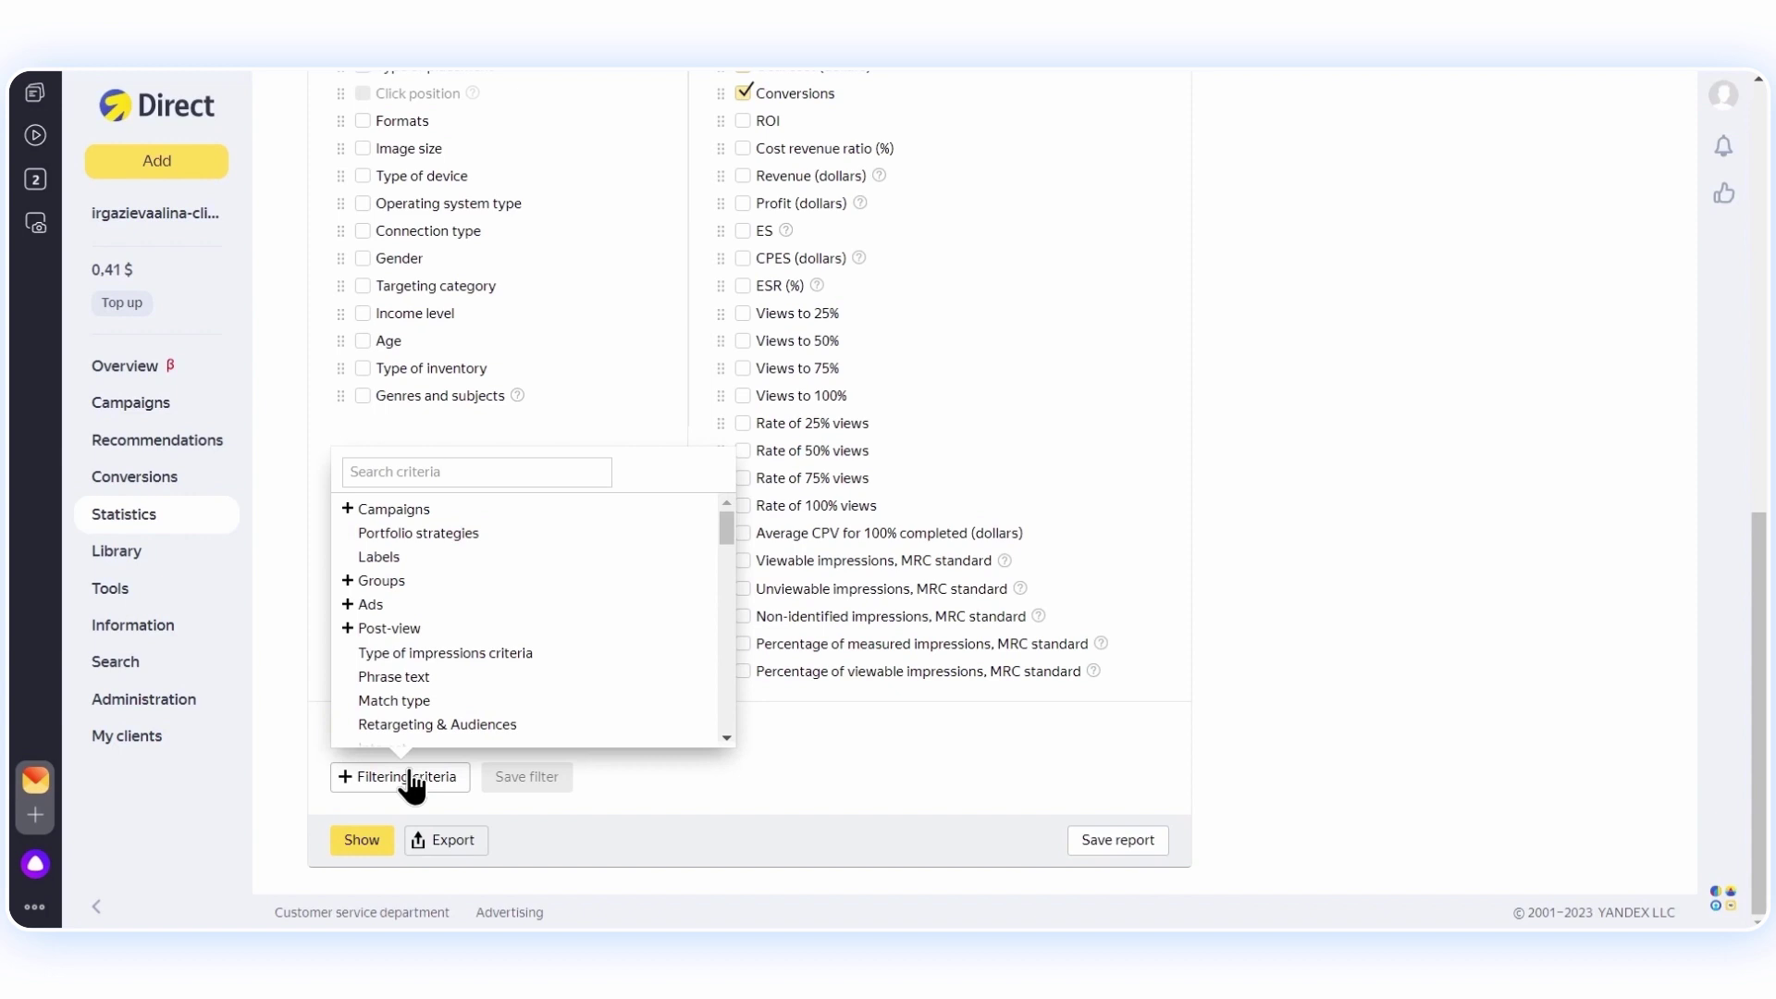
left_click(408, 780)
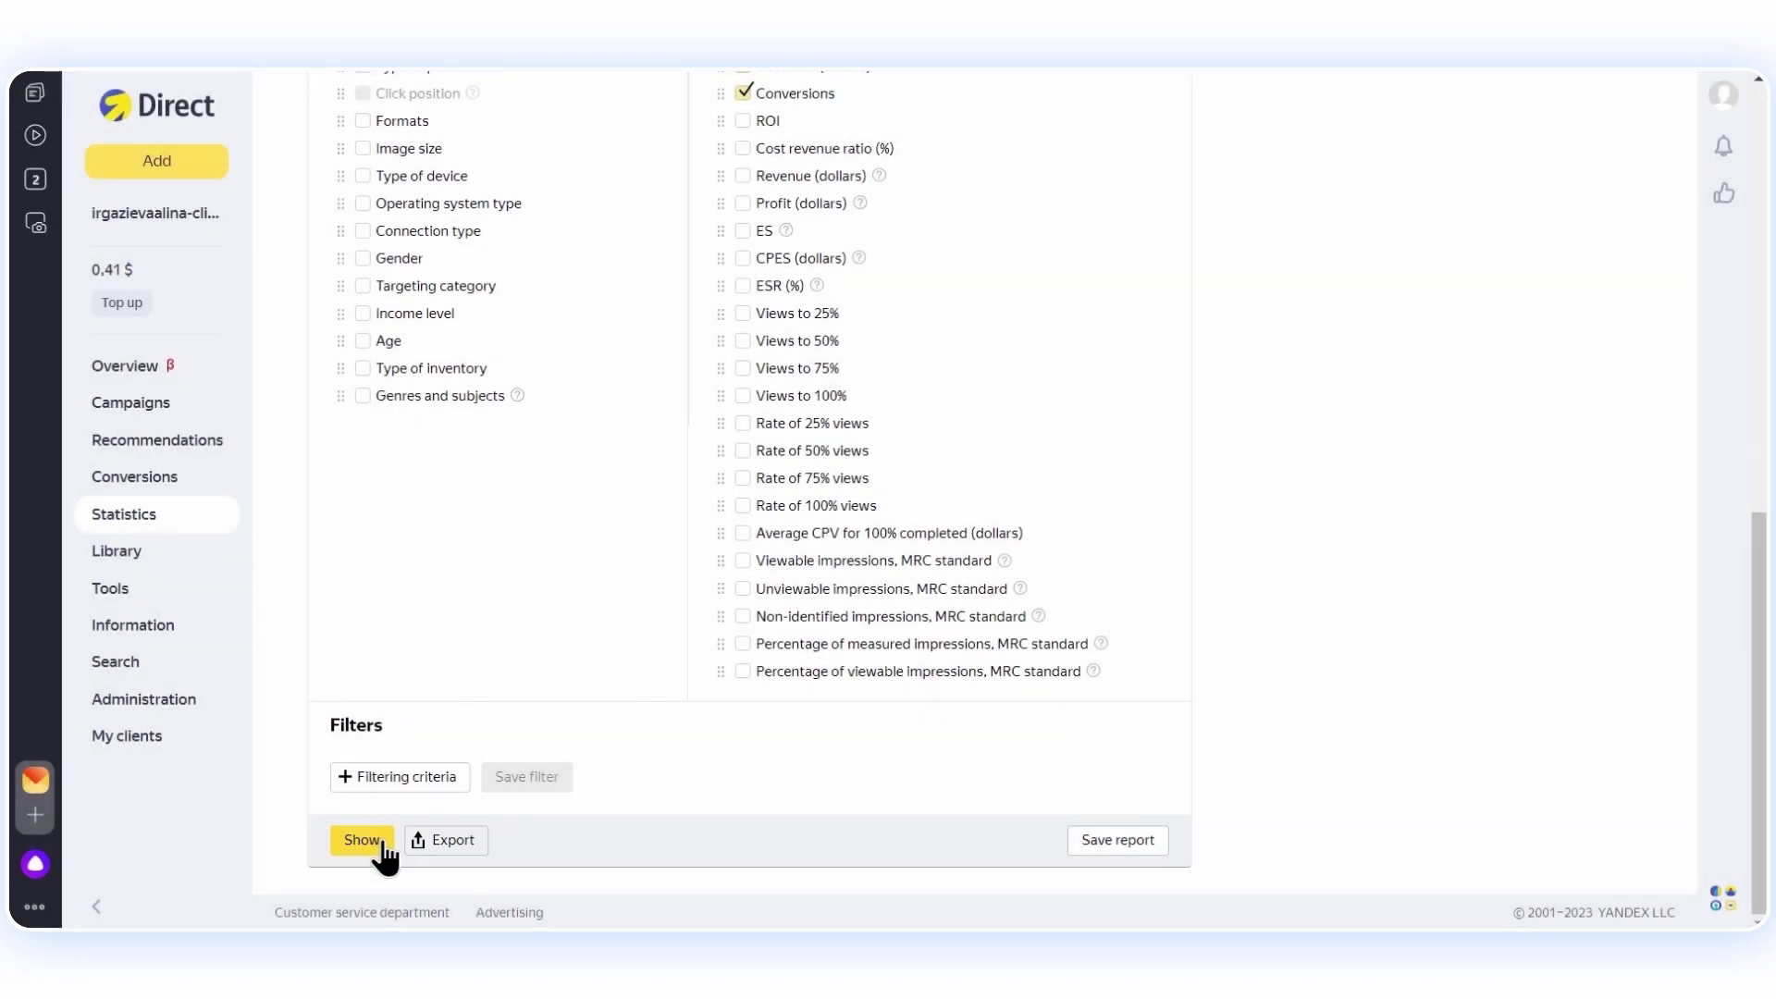
left_click(364, 841)
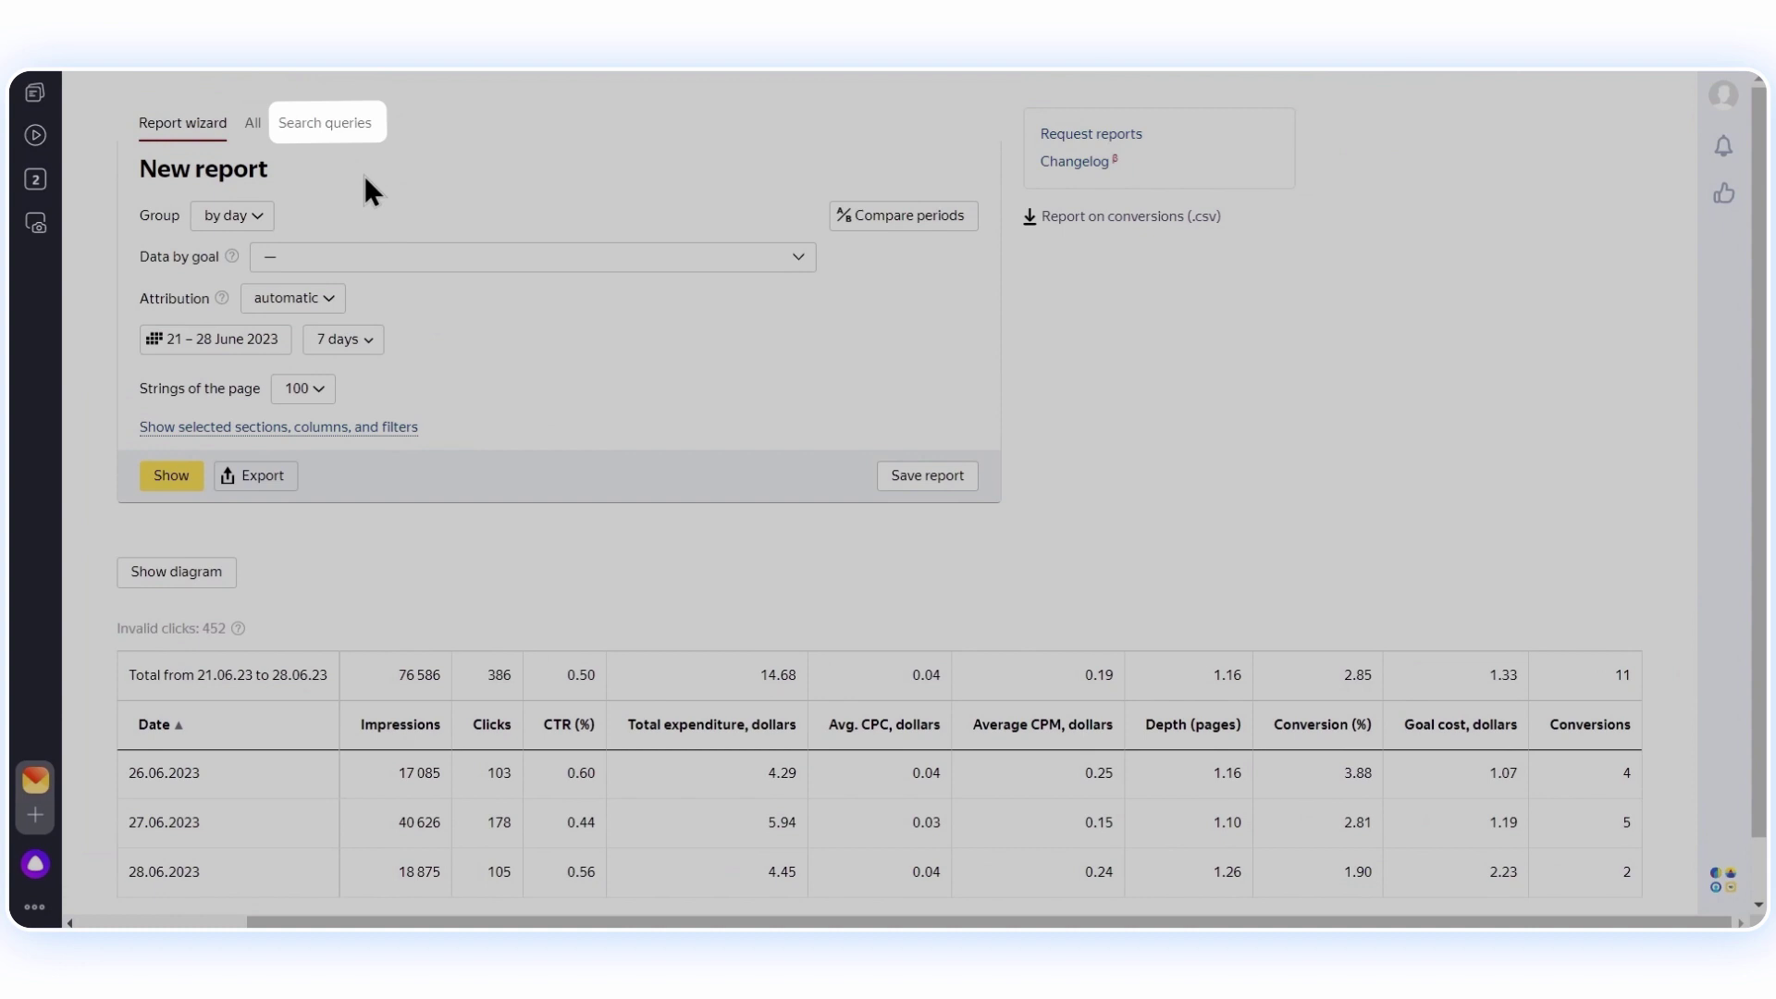
Step: Switch to the Search queries report and review its cross-sections and columns
left_click(341, 135)
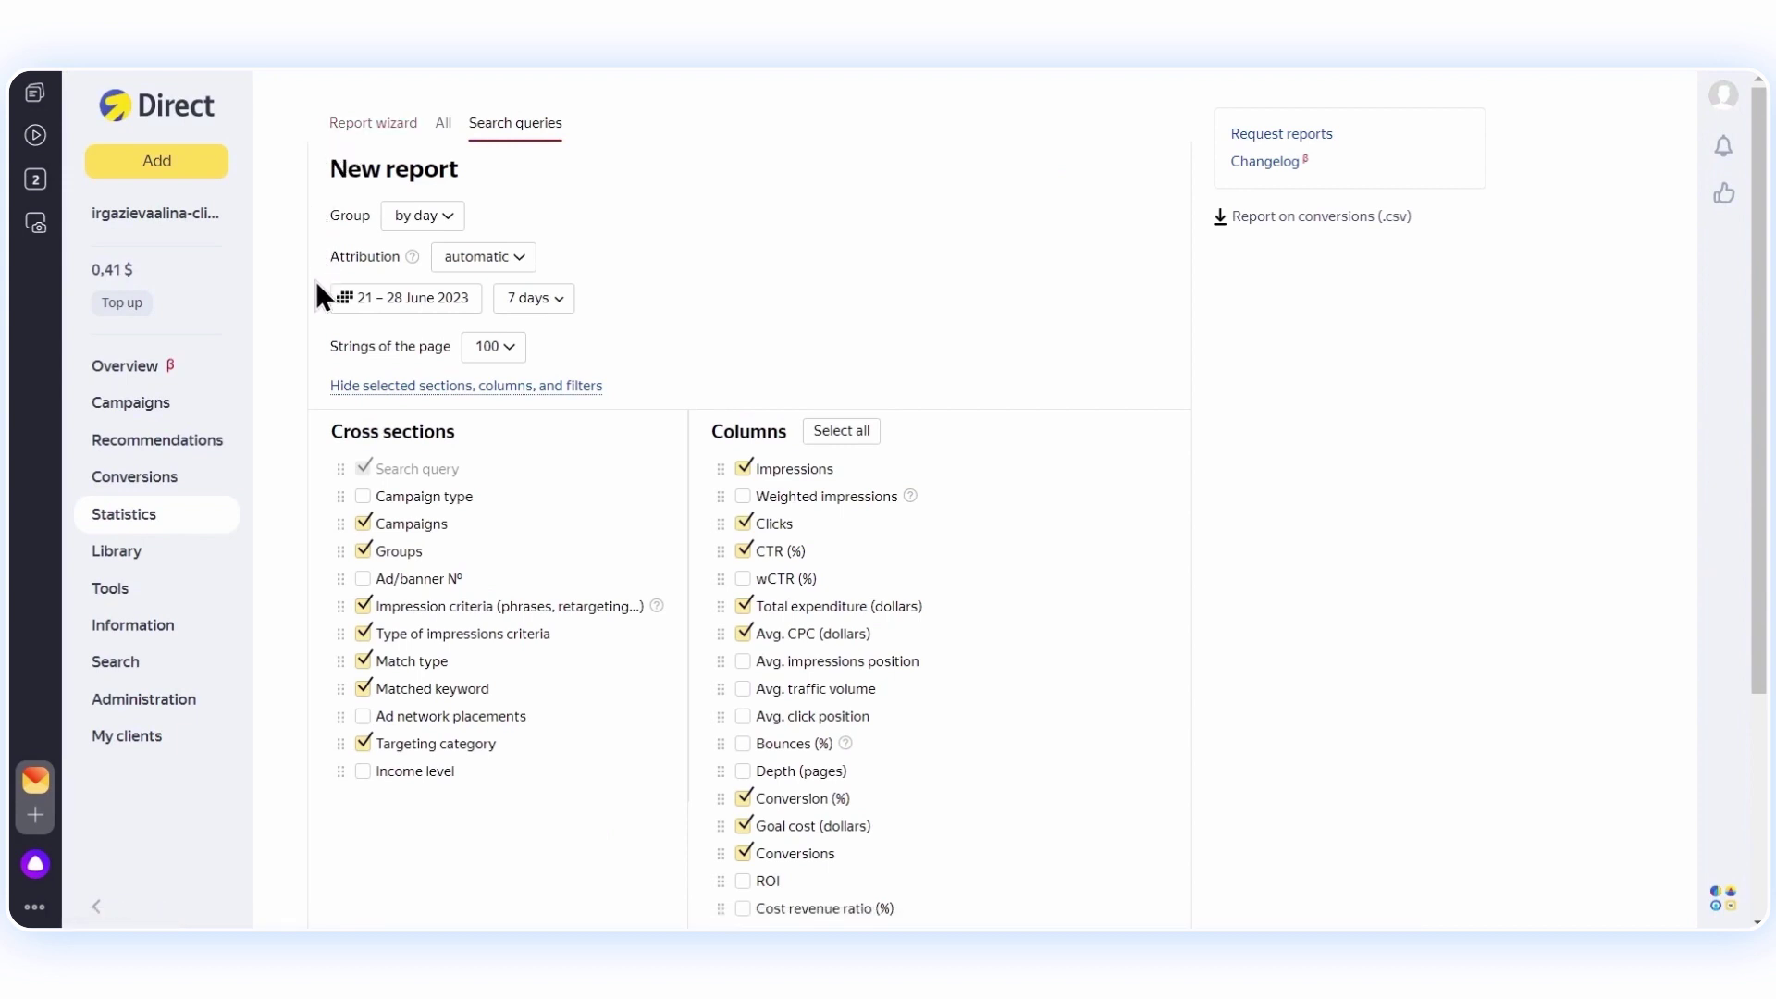
scroll(314, 288, "down", 3)
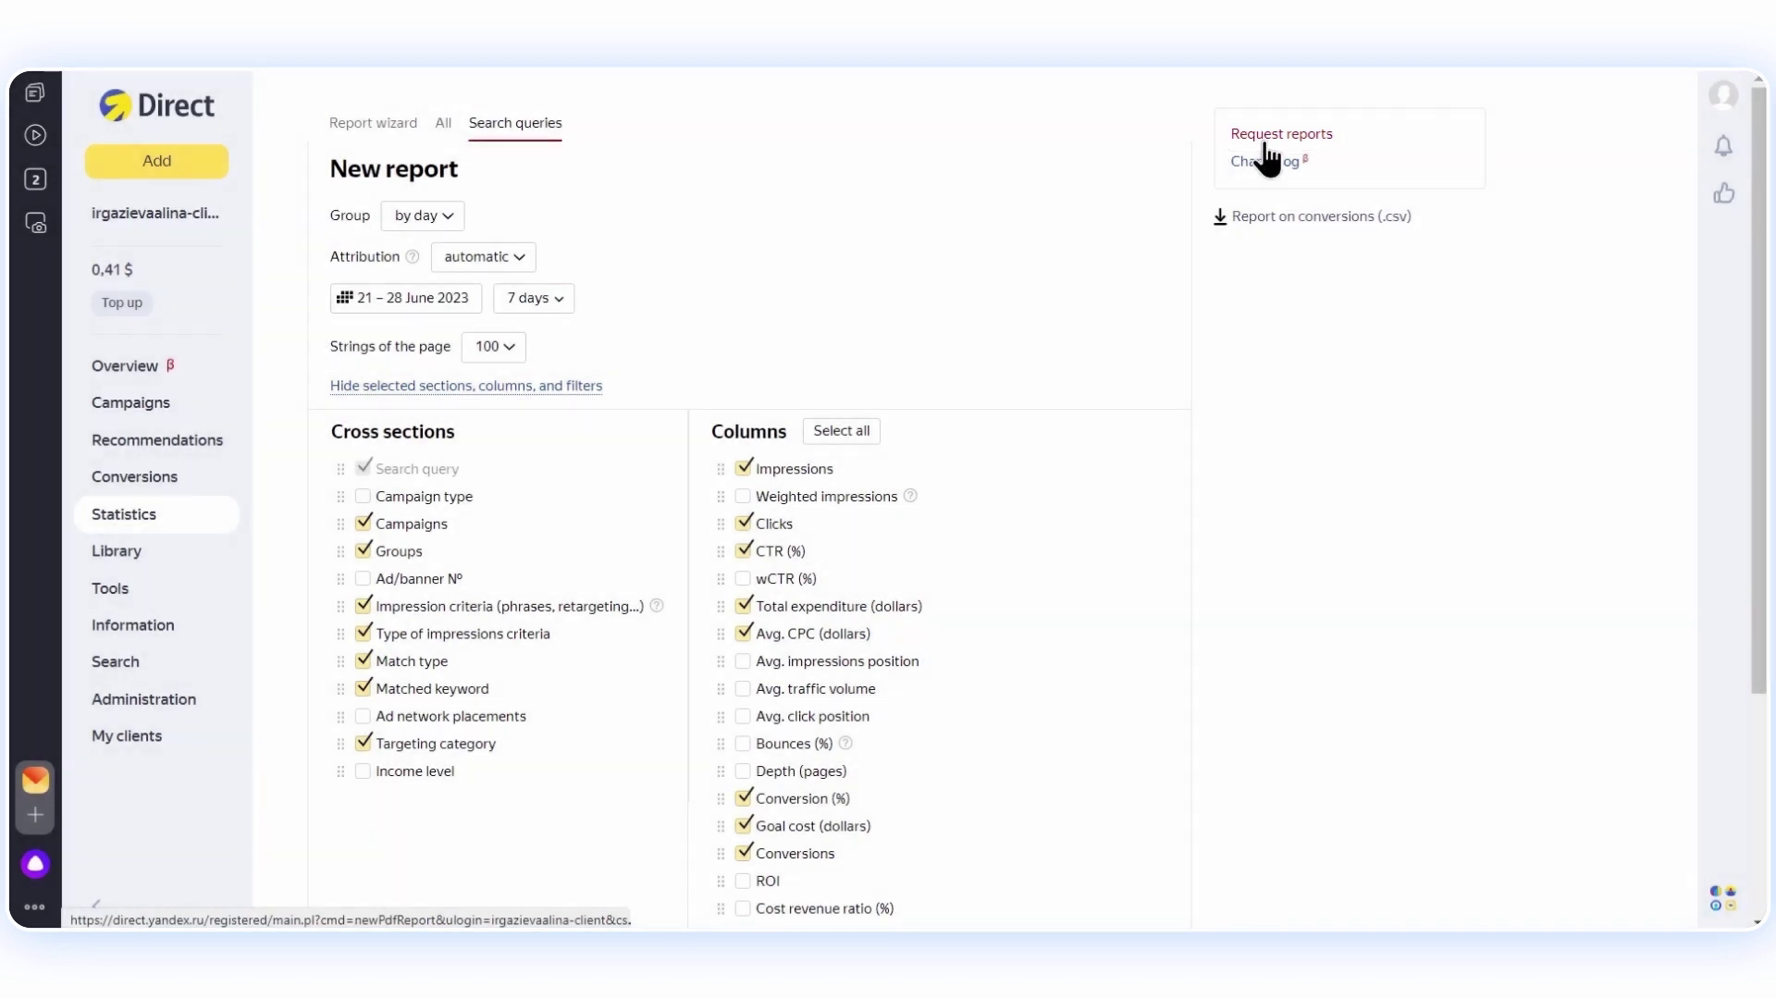
Step: Open the PDF report request page for FirstClient's campaign, 21–28 June 2023
left_click(1264, 138)
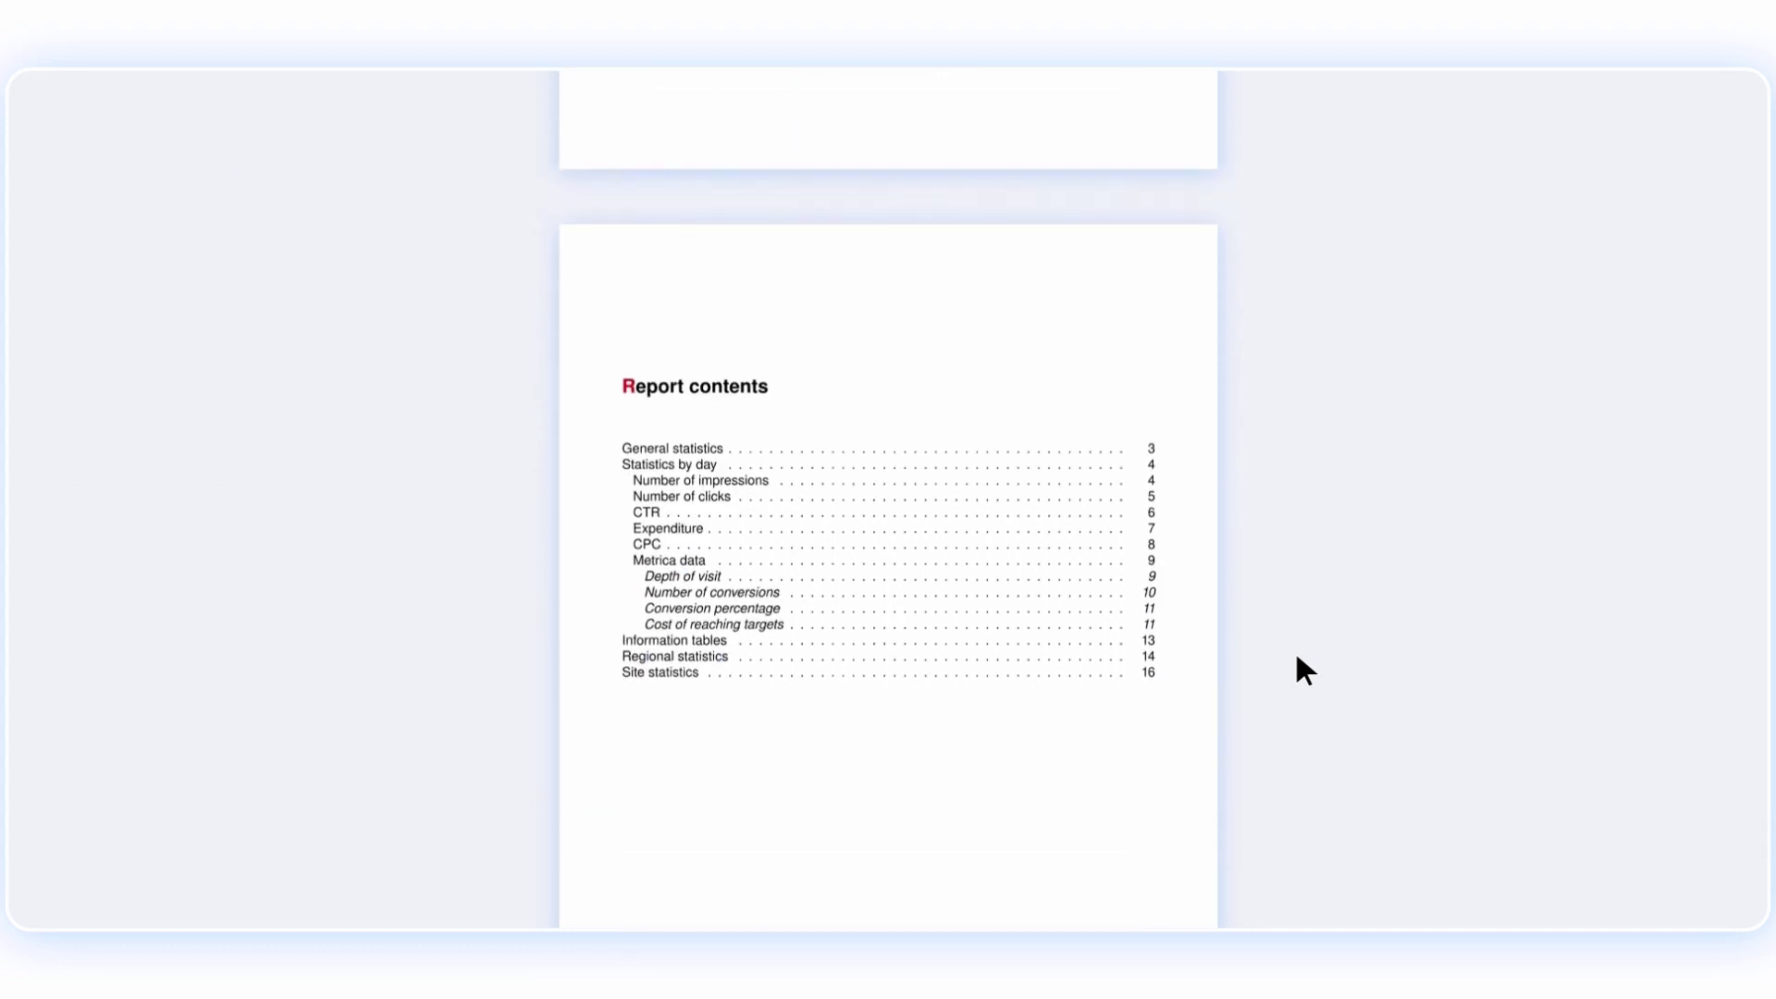
scroll(1304, 671, "down", 2)
scroll(1304, 671, "down", 3)
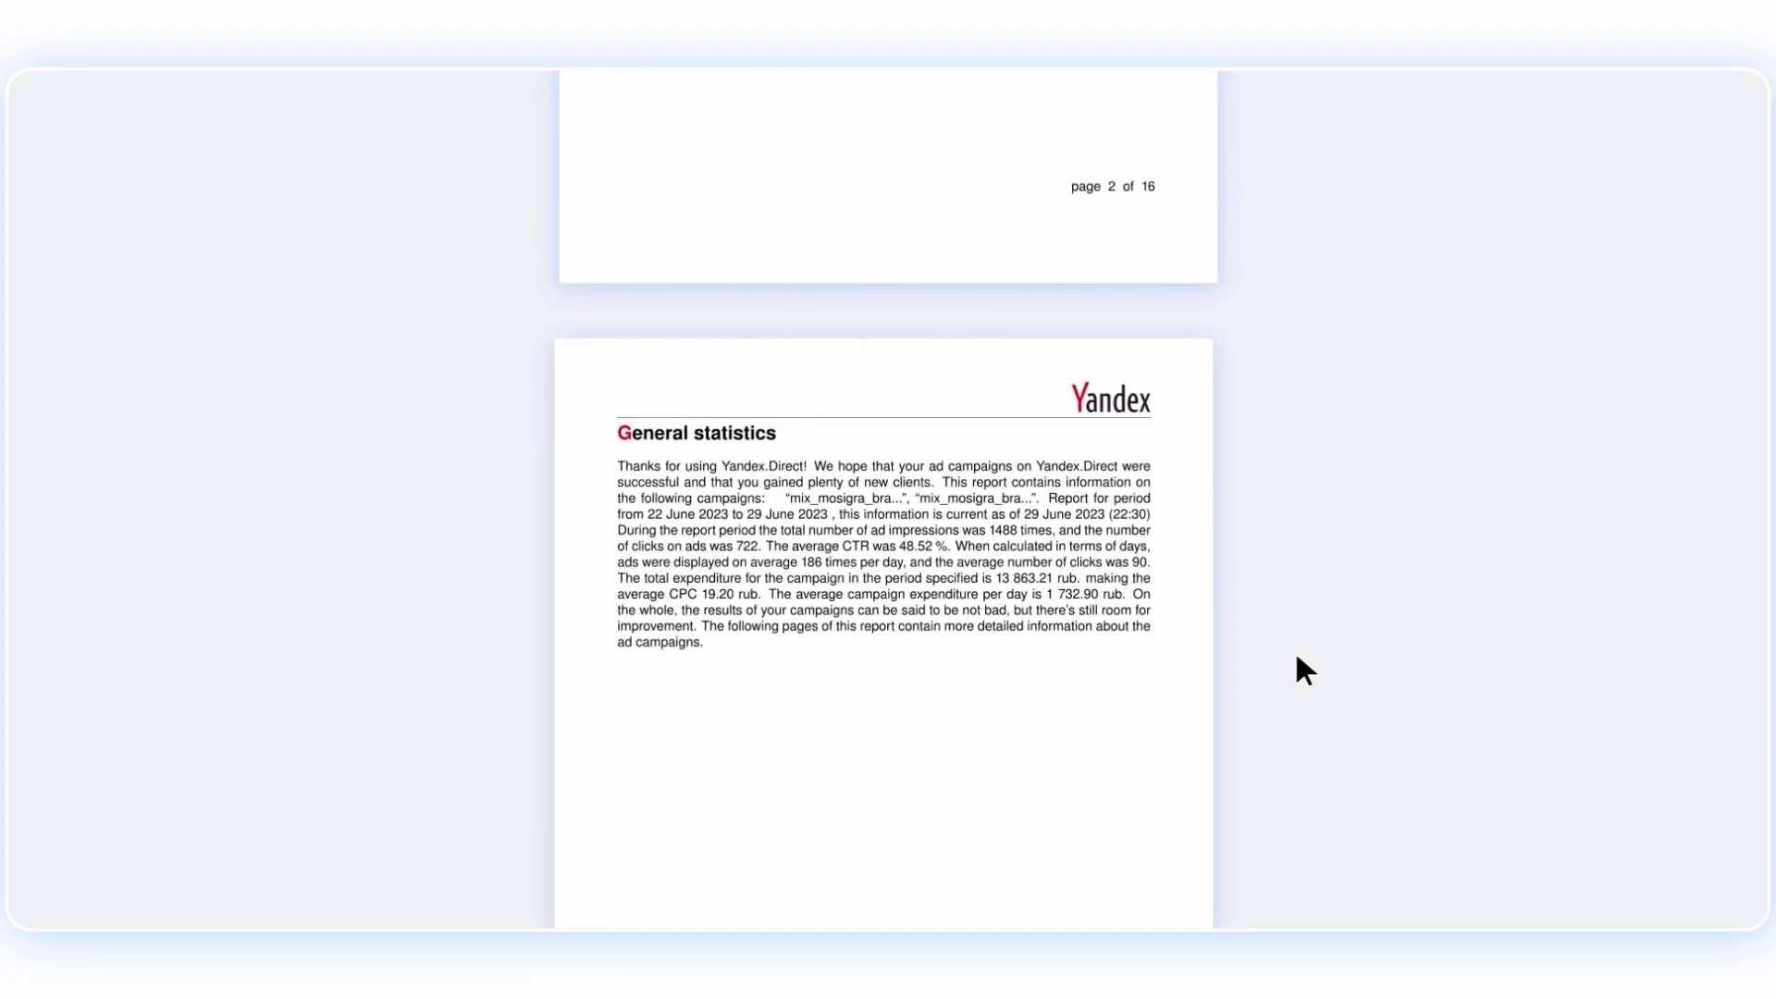
scroll(1298, 659, "down", 5)
scroll(1298, 658, "down", 5)
scroll(1298, 660, "down", 5)
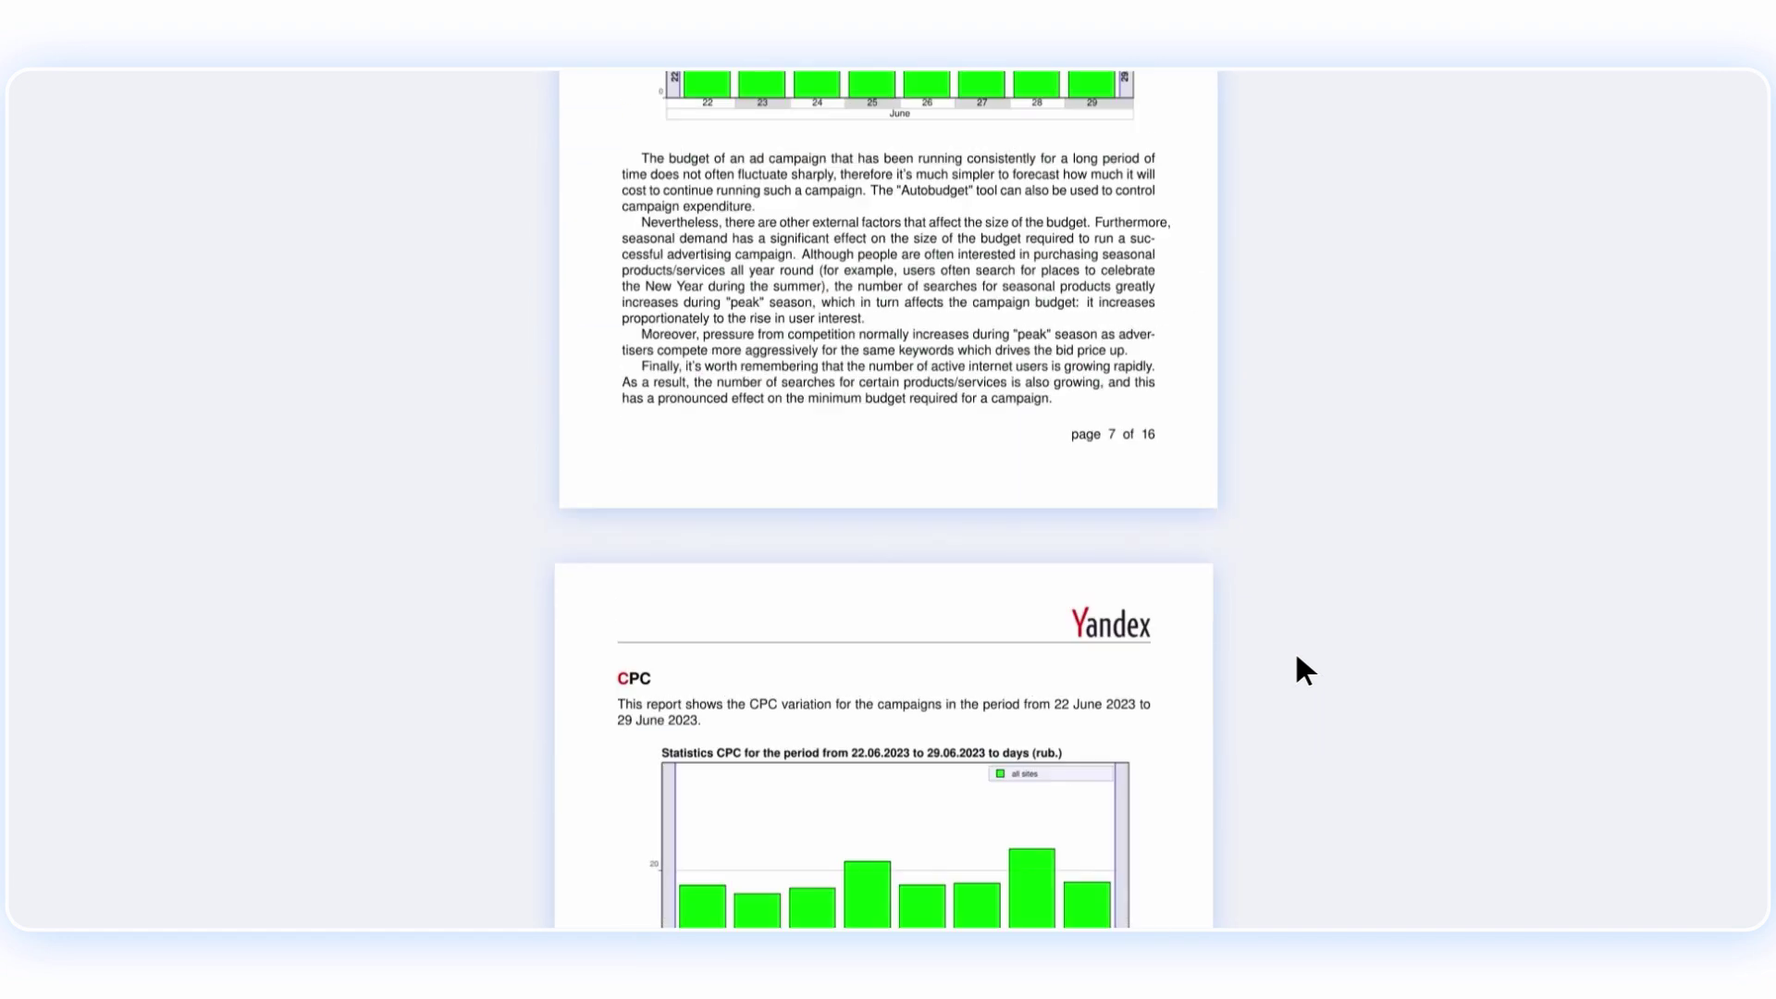